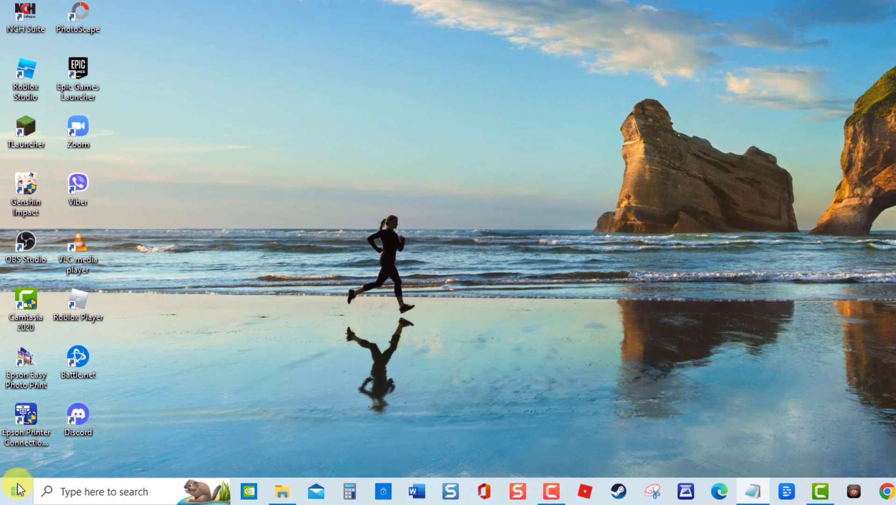
Switch Real-time protection off under Virus & threat protection settings, then close Windows Security and Settings
click(12, 497)
click(17, 426)
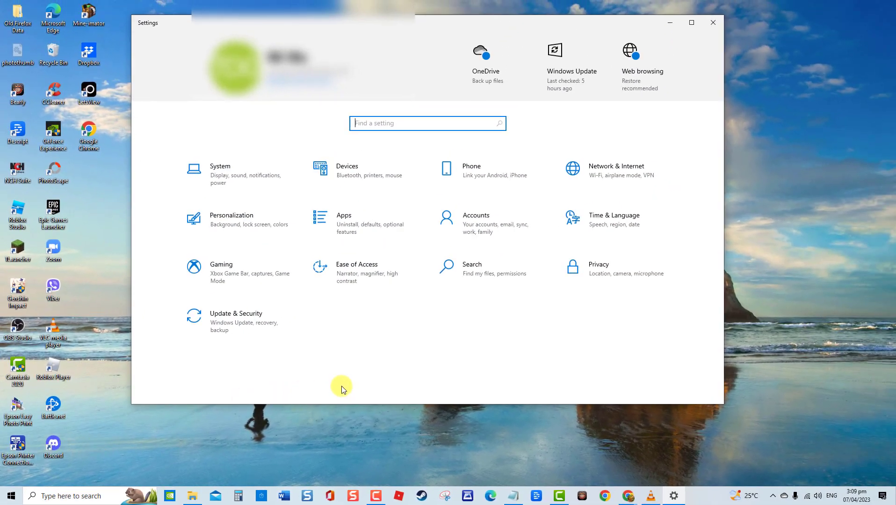
click(280, 338)
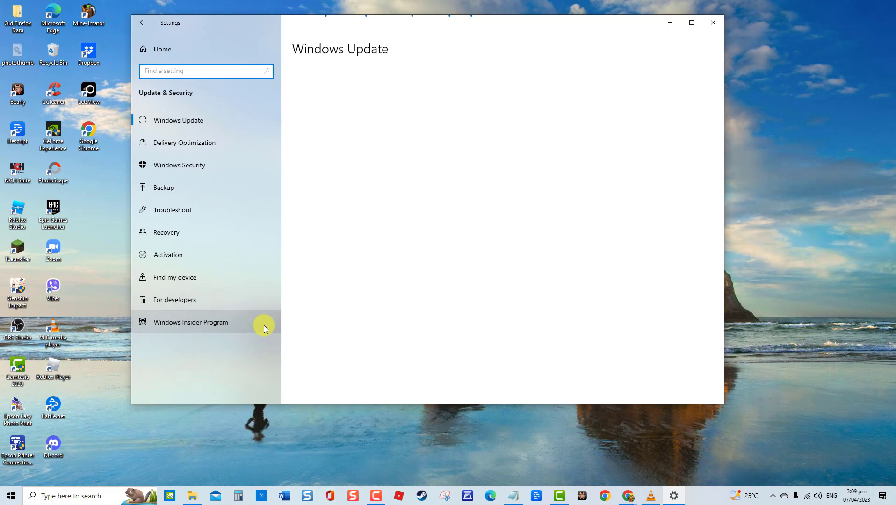
click(210, 172)
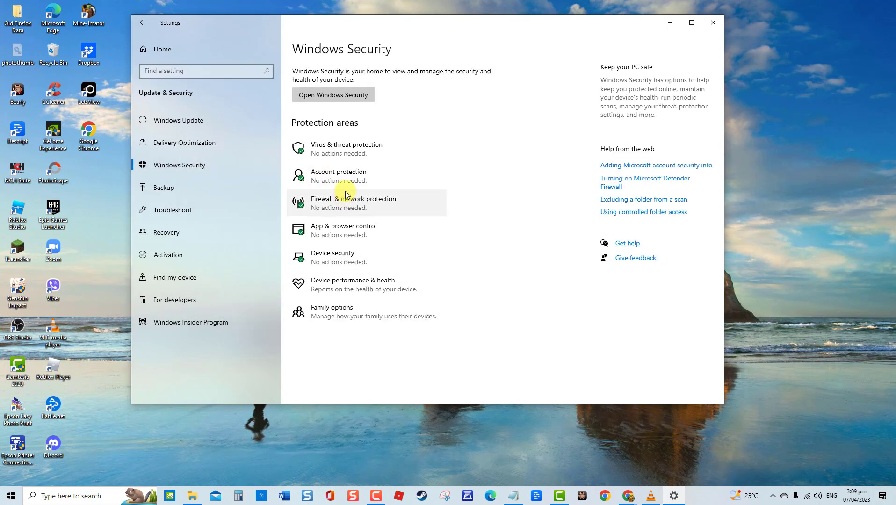
click(337, 145)
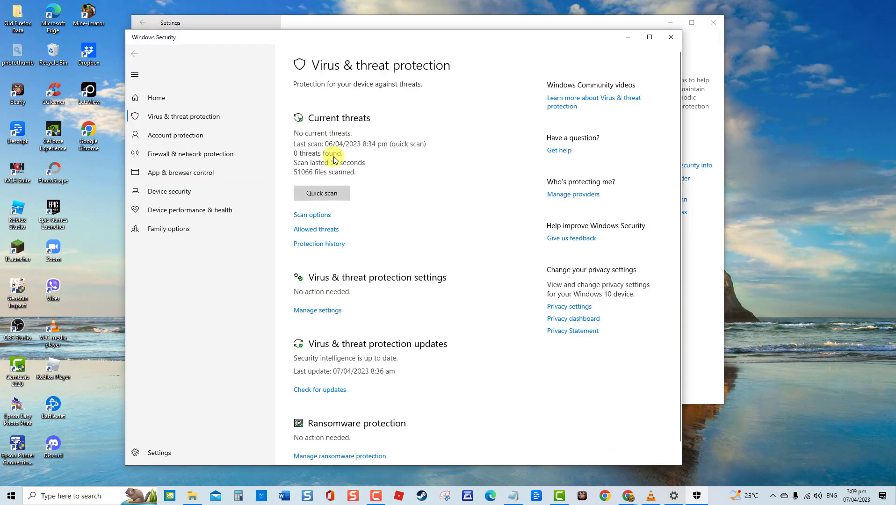
click(325, 309)
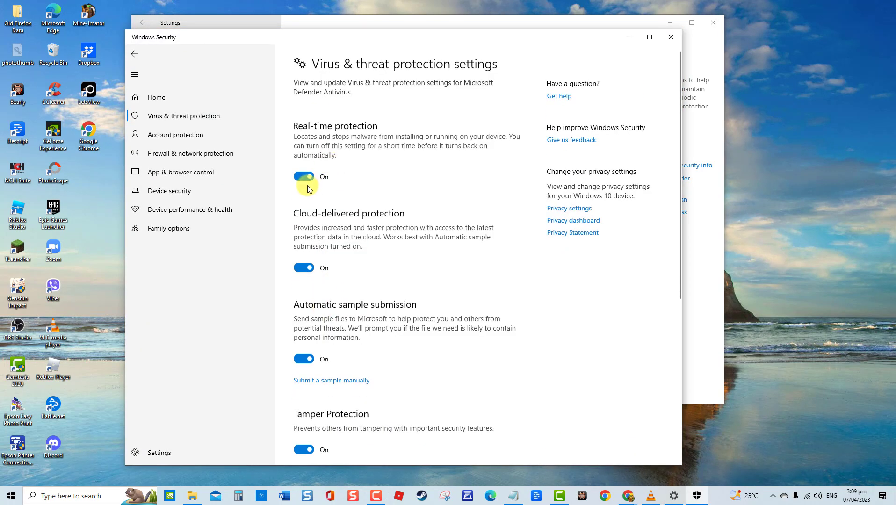
click(306, 186)
click(671, 37)
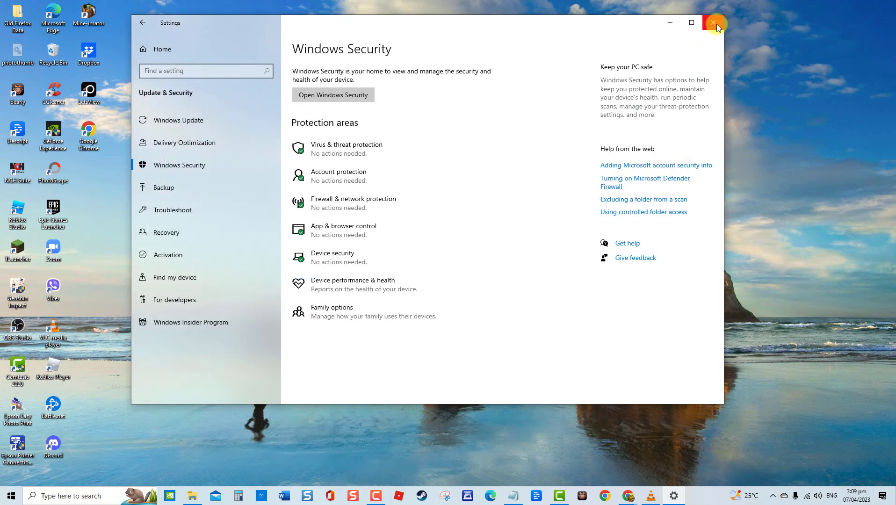
click(716, 24)
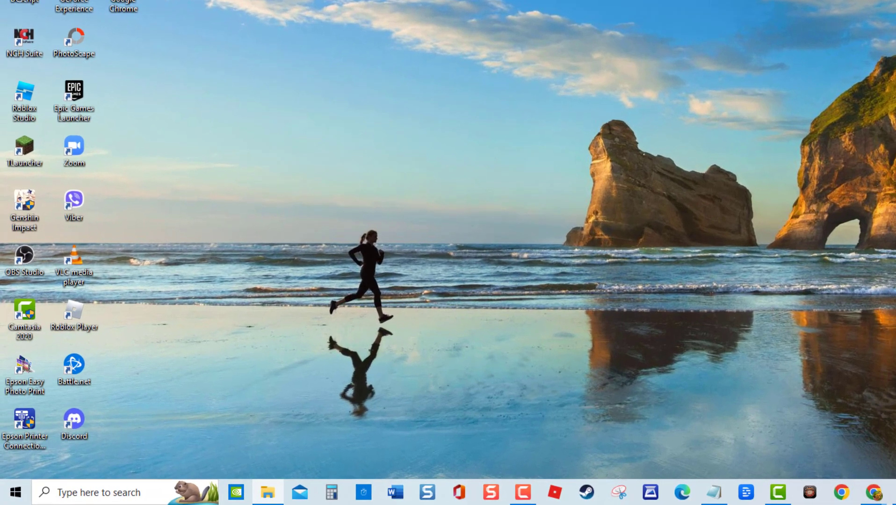
Open Command Prompt as administrator and run netsh winsock reset
click(120, 489)
text(command prompt)
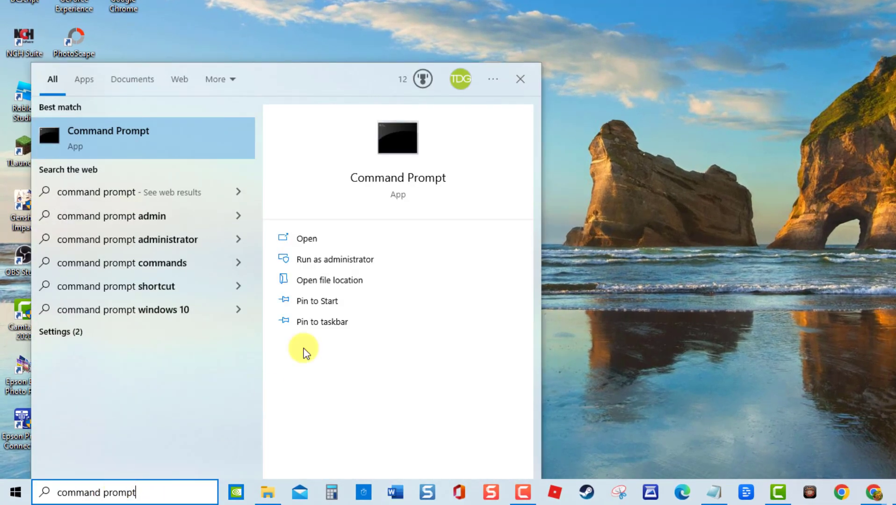
click(346, 256)
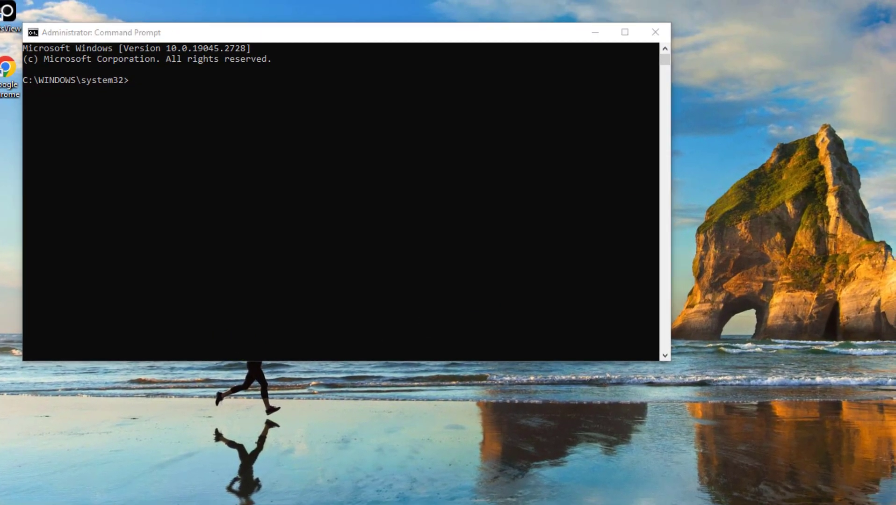
click(132, 84)
text(netsh winsock reset)
key(Return)
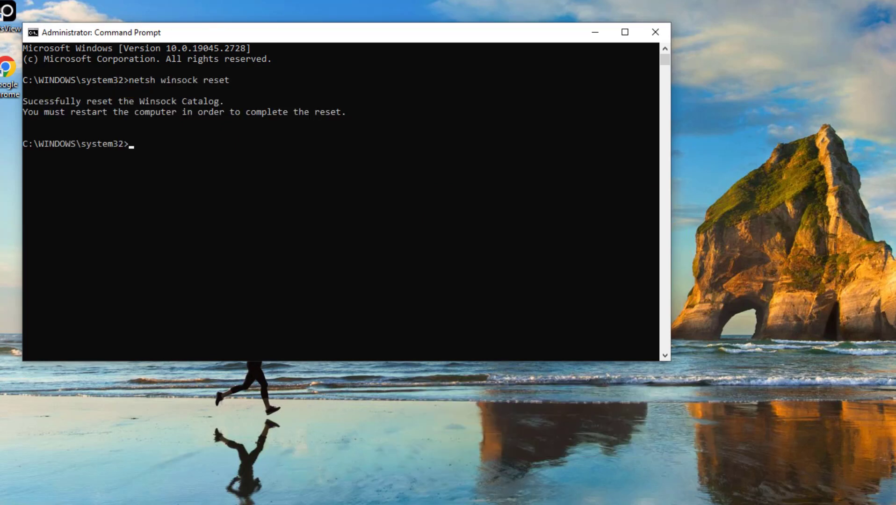
Run netsh int ipv4 reset and close Command Prompt
click(657, 112)
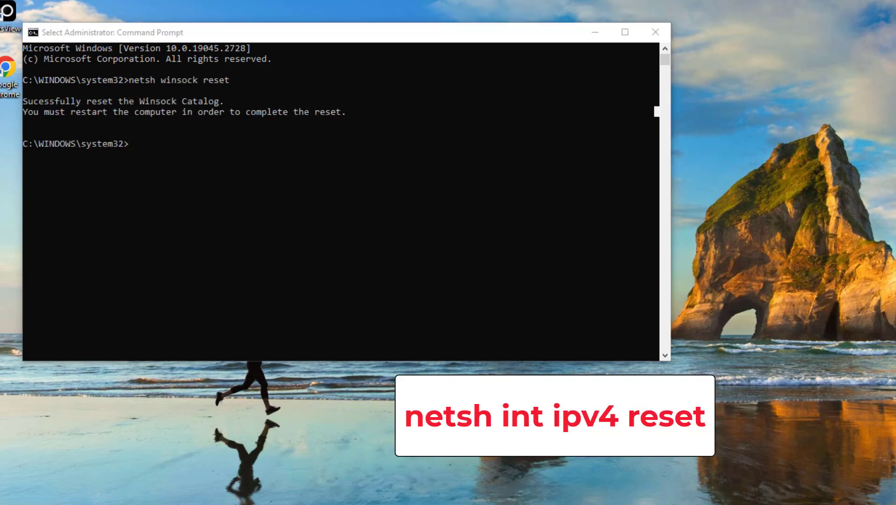
click(132, 144)
text(netsh int ipv4 reset)
key(Return)
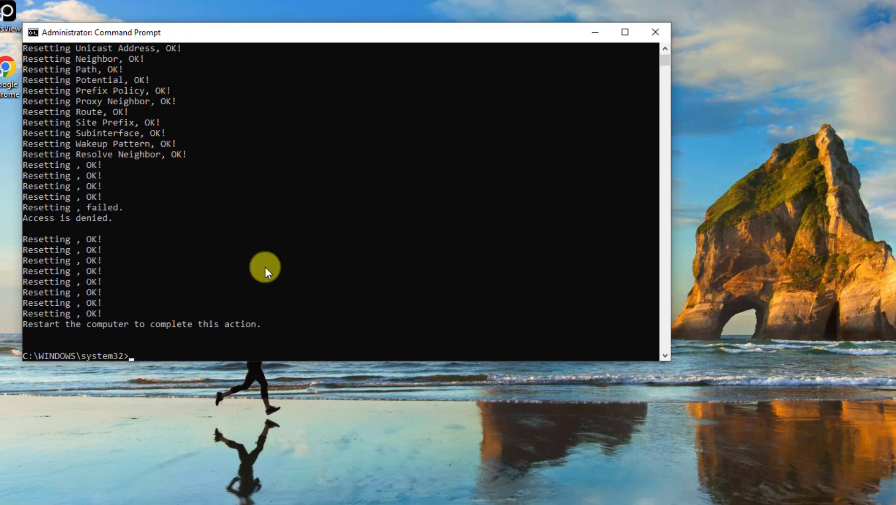
click(657, 33)
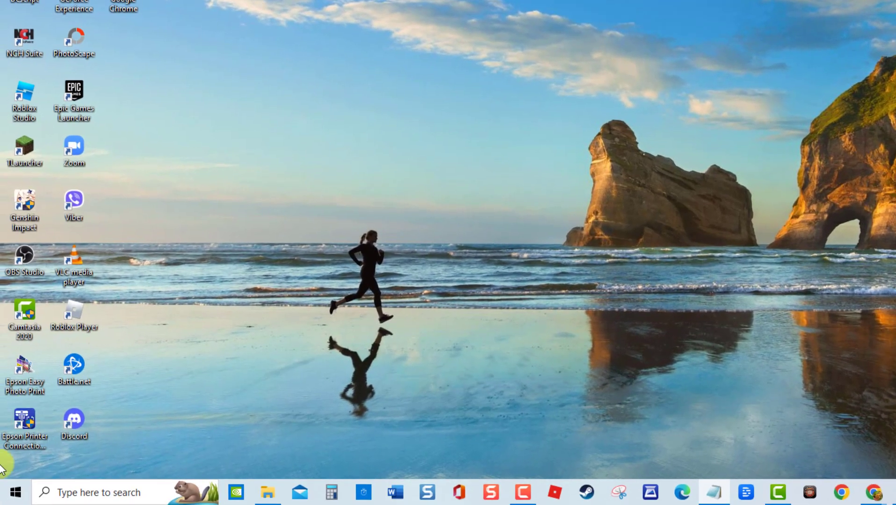
Restart the PC from the Start menu's power options
click(15, 492)
click(16, 463)
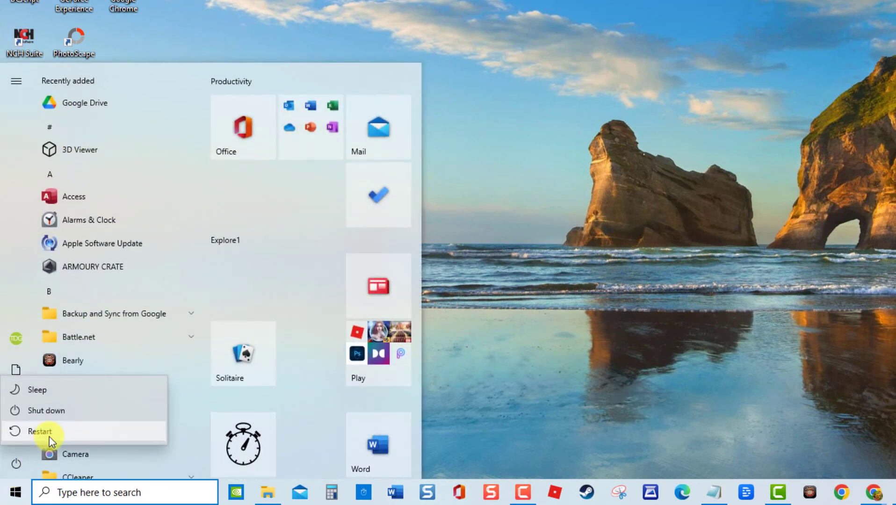
click(655, 348)
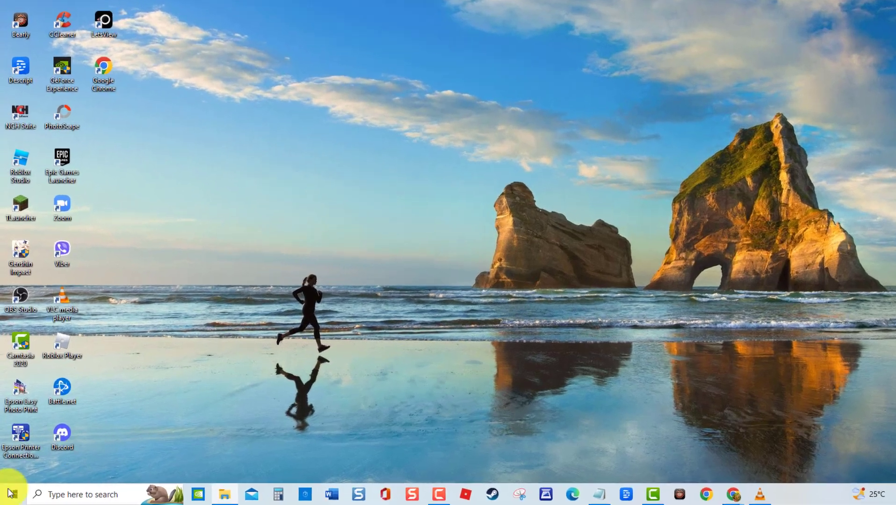
Open Command Prompt as administrator and run ipconfig /release
click(68, 495)
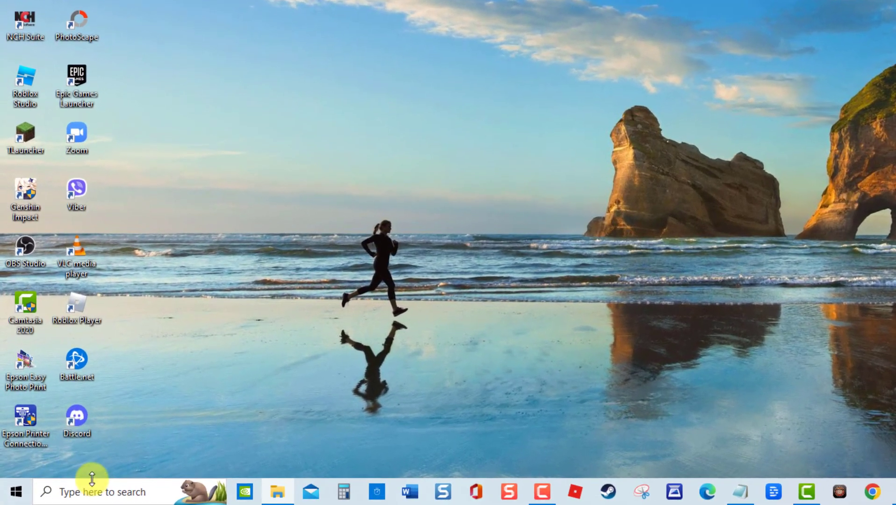
text(command prompt)
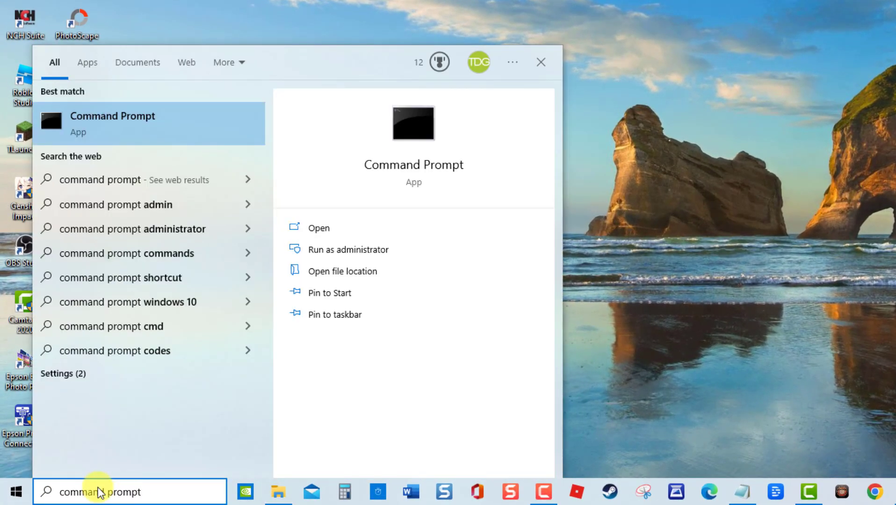
click(356, 253)
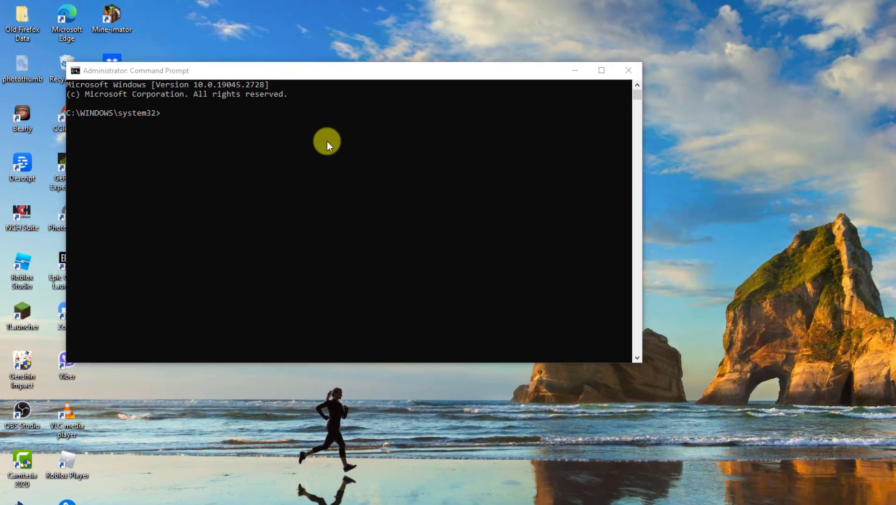
click(162, 115)
text(ipconfig /release)
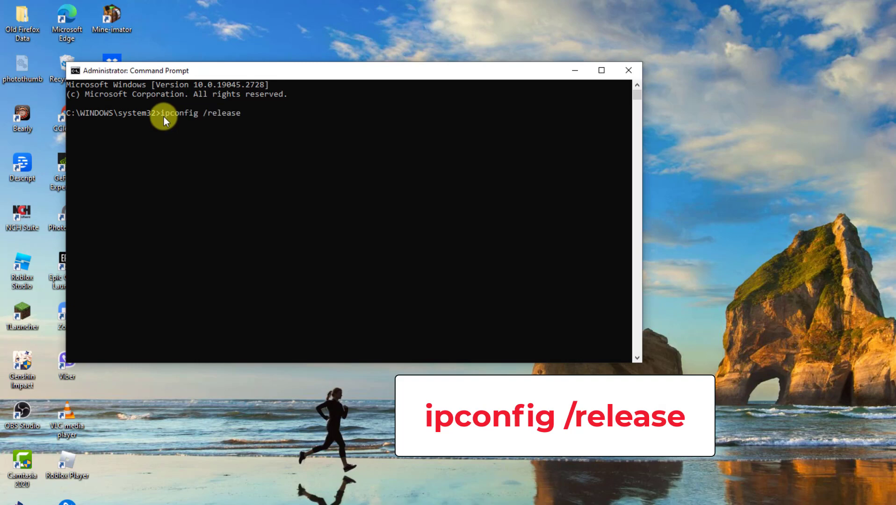
key(Return)
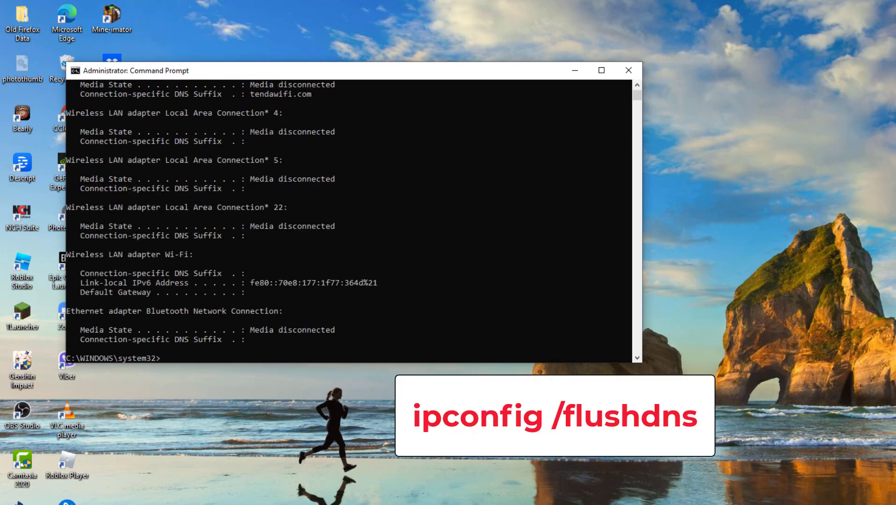
Run ipconfig /flushdns to clear the DNS resolver cache
click(165, 358)
key(Escape)
text(ipconfig /flushdns)
key(Return)
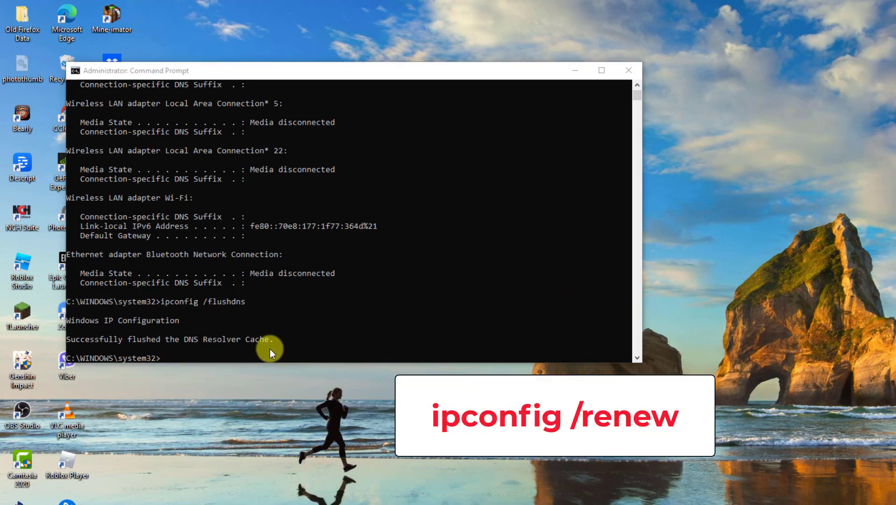
Run ipconfig /renew, then close the Command Prompt window
click(164, 361)
text(ipconfig /renew)
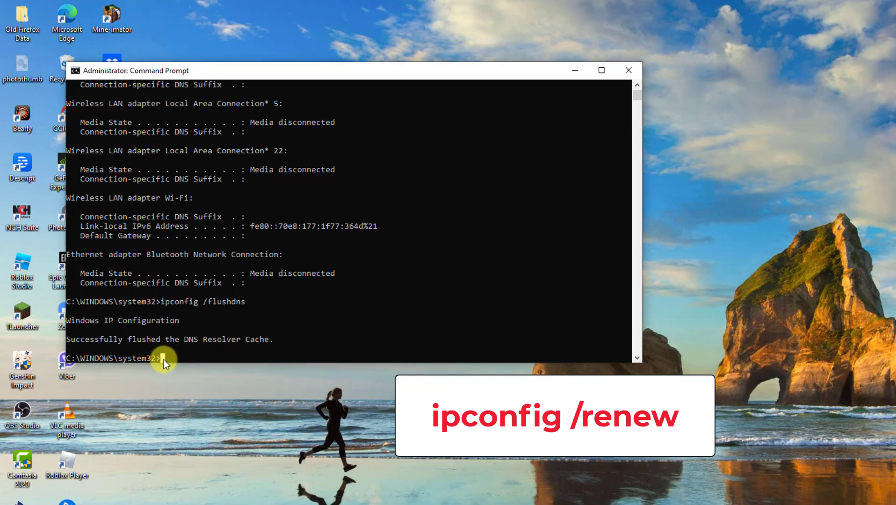
key(Return)
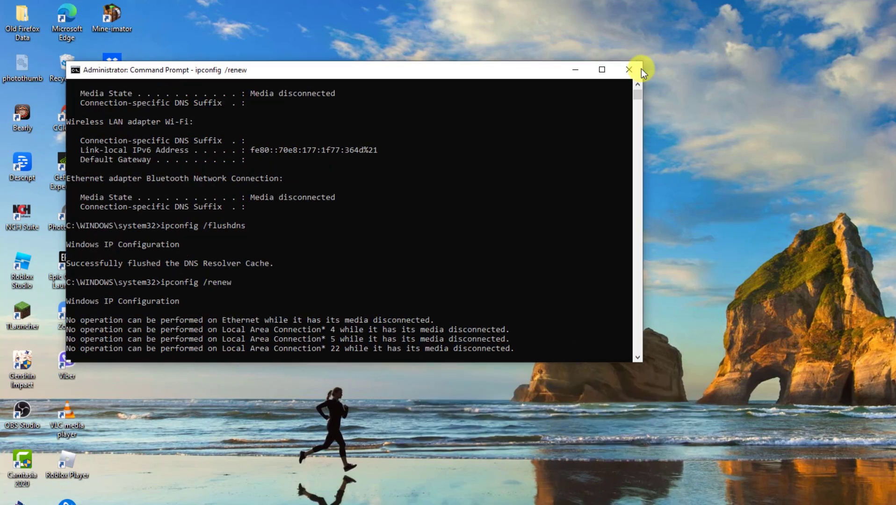
click(631, 70)
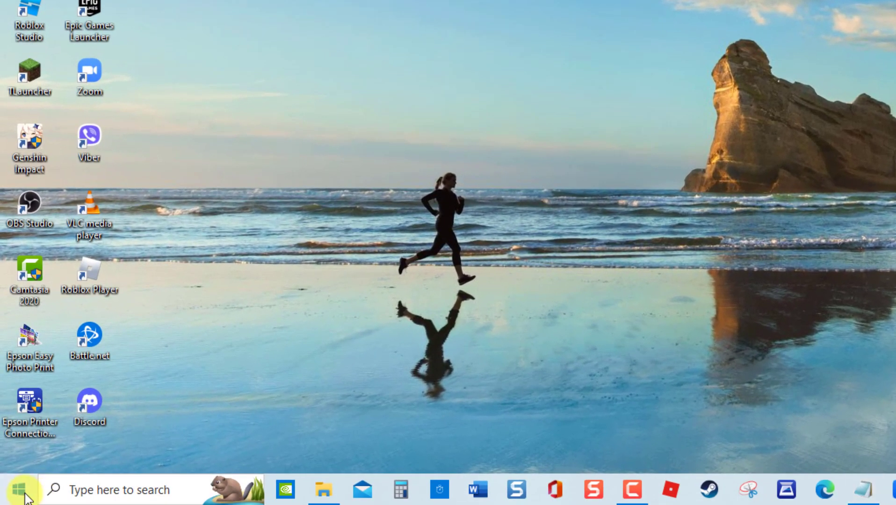
click(20, 490)
Choose Restart from the Start menu's power options
click(19, 455)
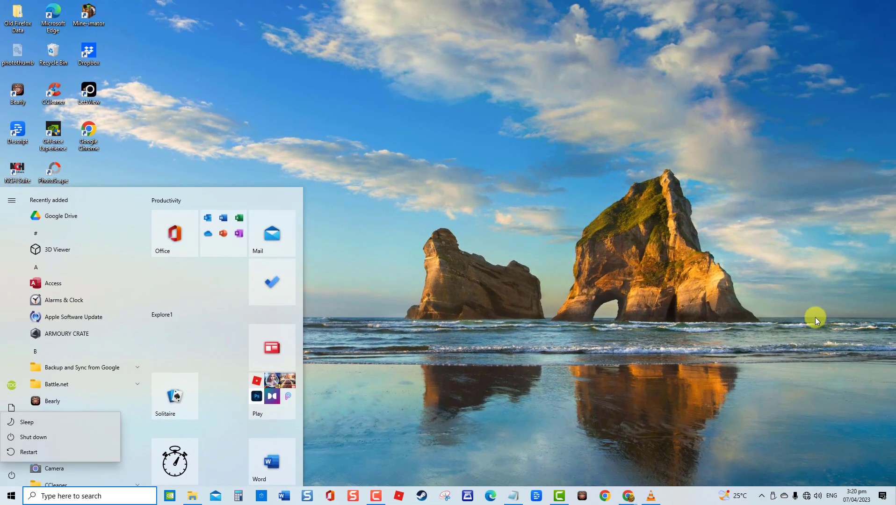
click(815, 317)
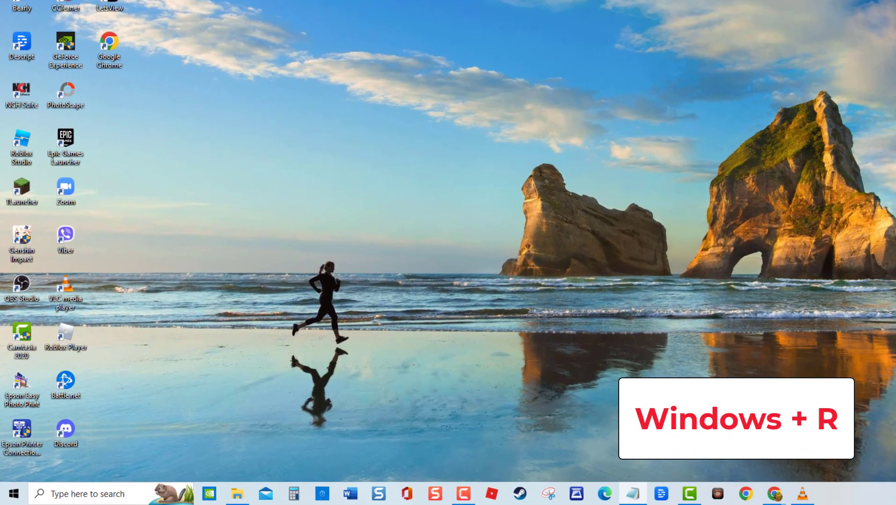
Launch Device Manager with devmgmt.msc and right-click the TP-LINK Wireless USB Adapter under Network adapters
key(super+r)
text(devmgmt.msc)
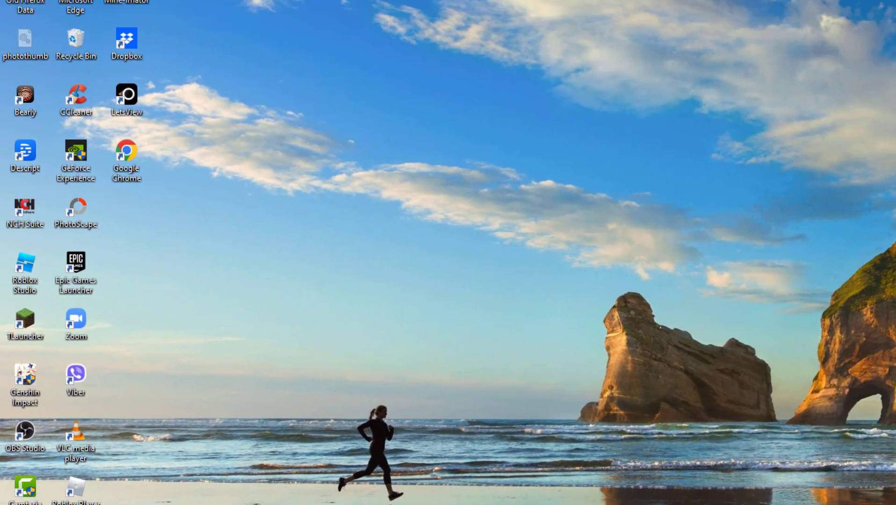
key(Return)
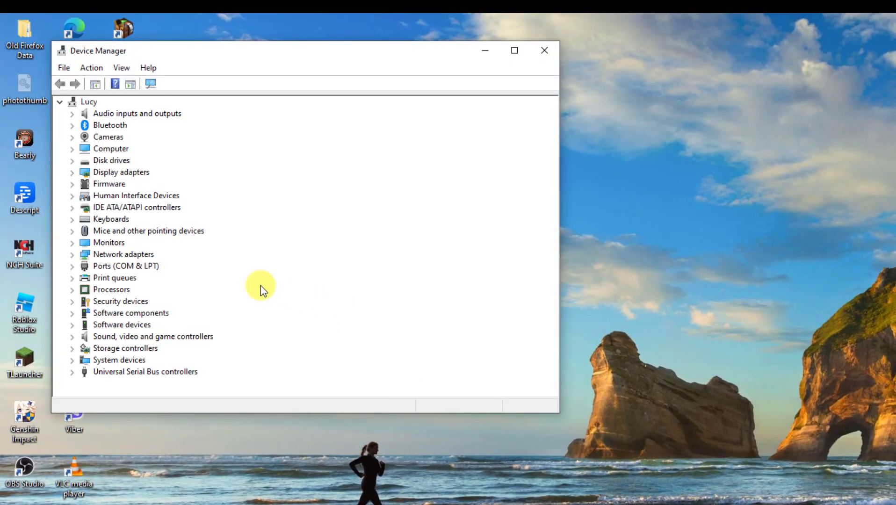
click(73, 255)
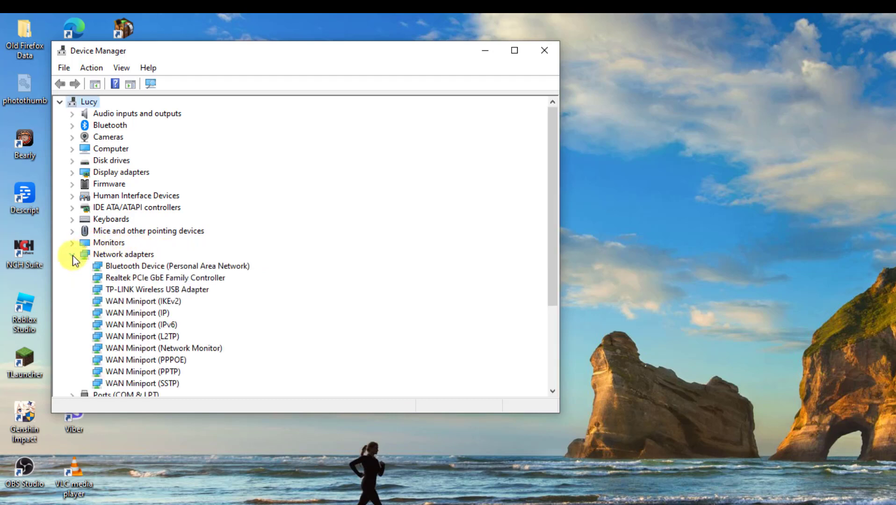
click(100, 255)
click(125, 289)
right_click(128, 289)
Reinstall the TP-LINK adapter's driver from the available driver list, then close Device Manager
click(150, 298)
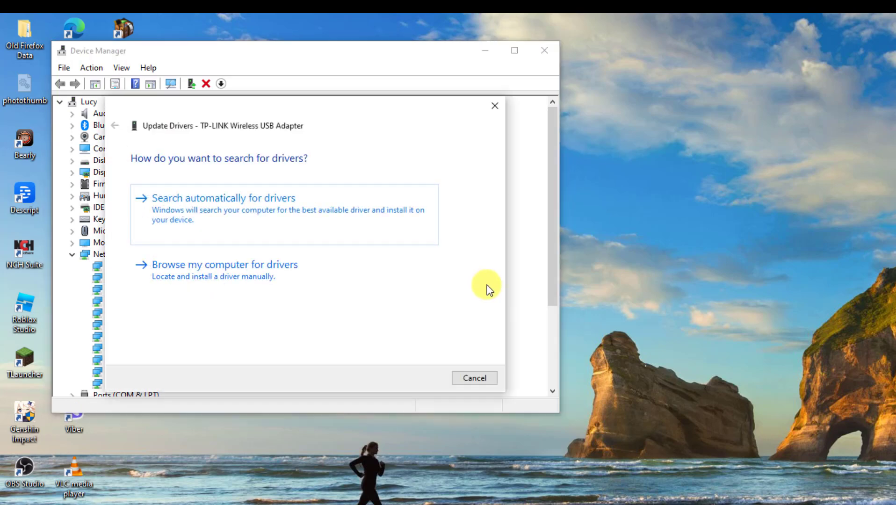
click(277, 274)
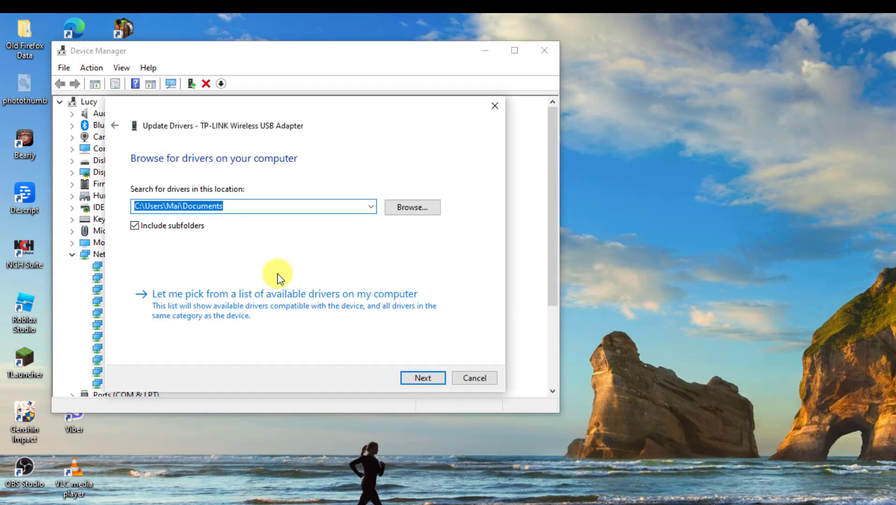
click(320, 308)
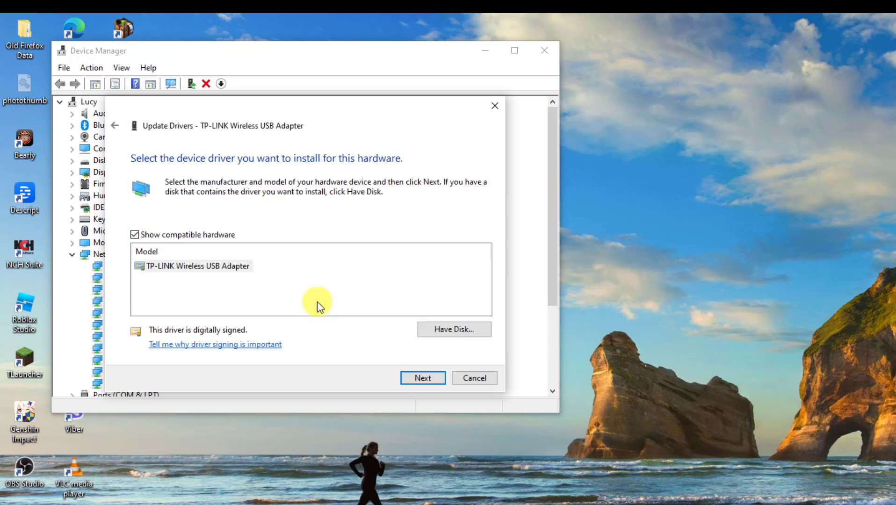
click(423, 378)
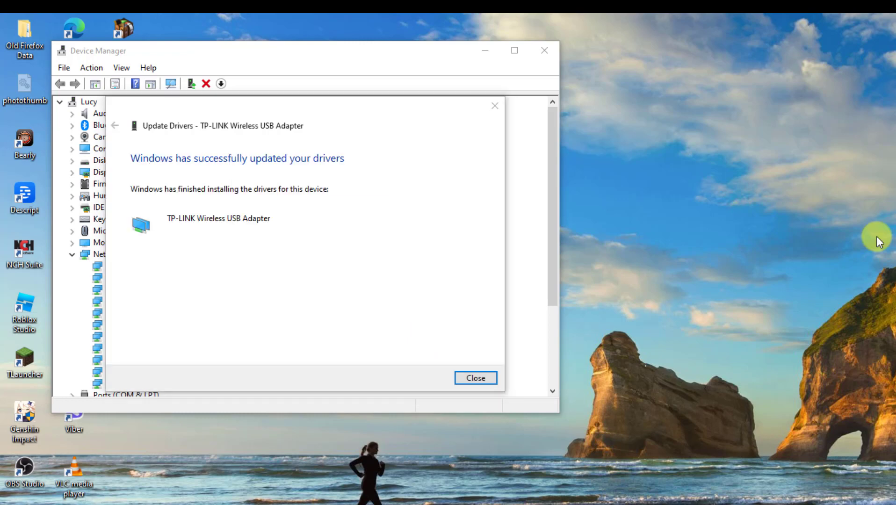
click(488, 377)
click(548, 63)
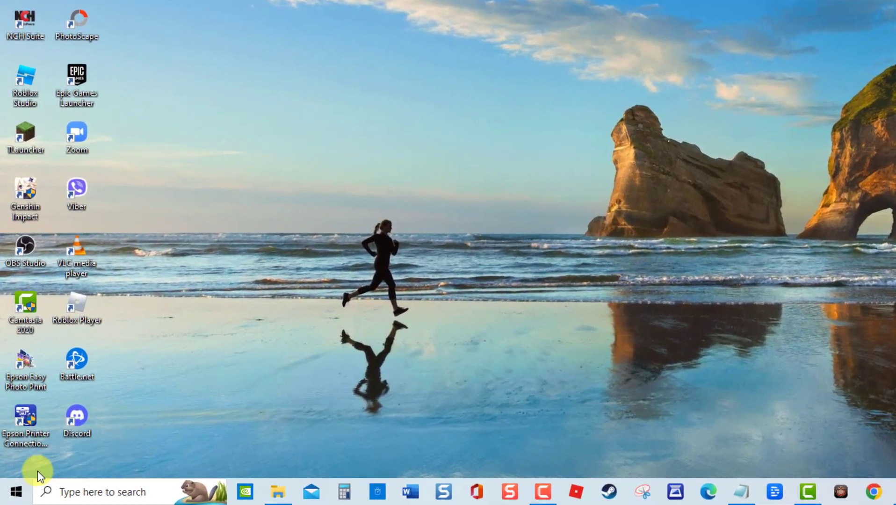
click(15, 492)
Choose Restart from the Start menu's power options
click(17, 462)
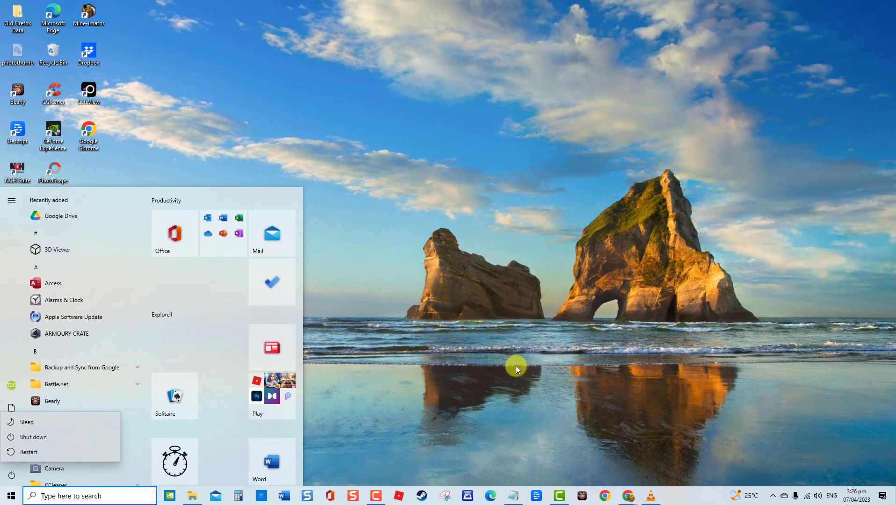
click(516, 365)
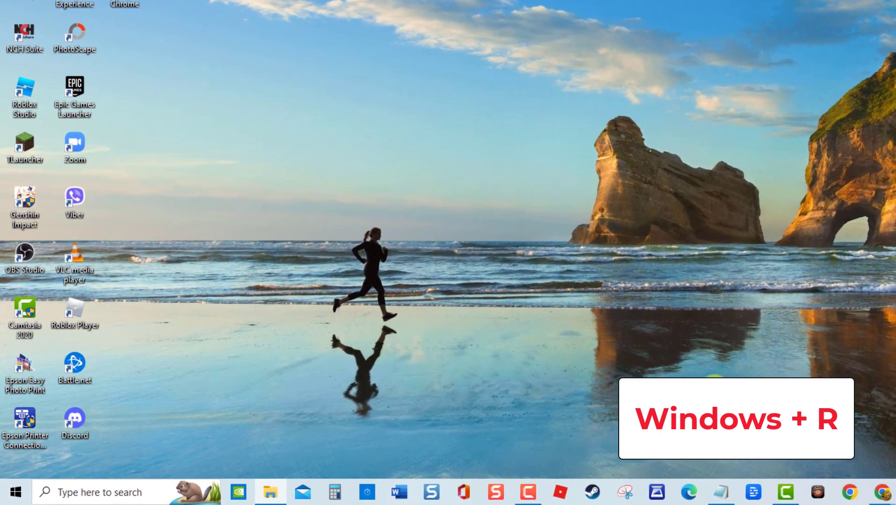
Run devmgmt.msc and open the TP-LINK Wireless USB Adapter's context menu under Network adapters
key(super+r)
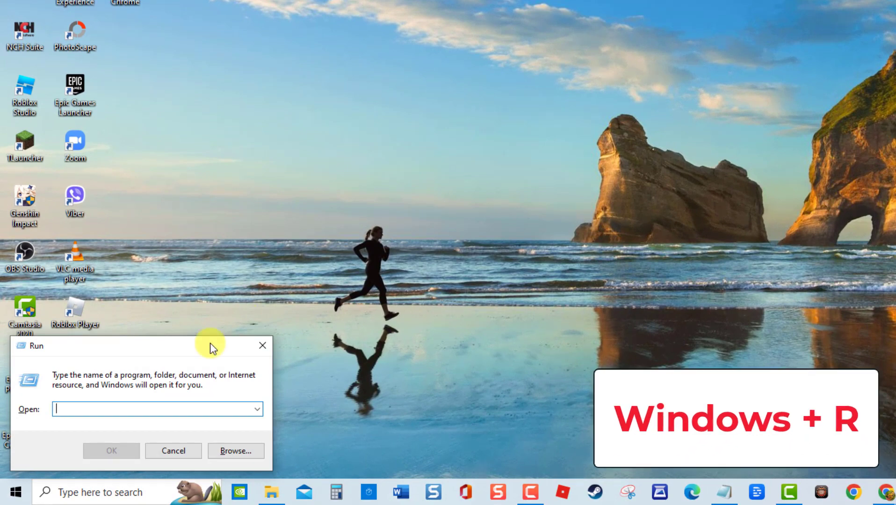
text(devmgmt.msc)
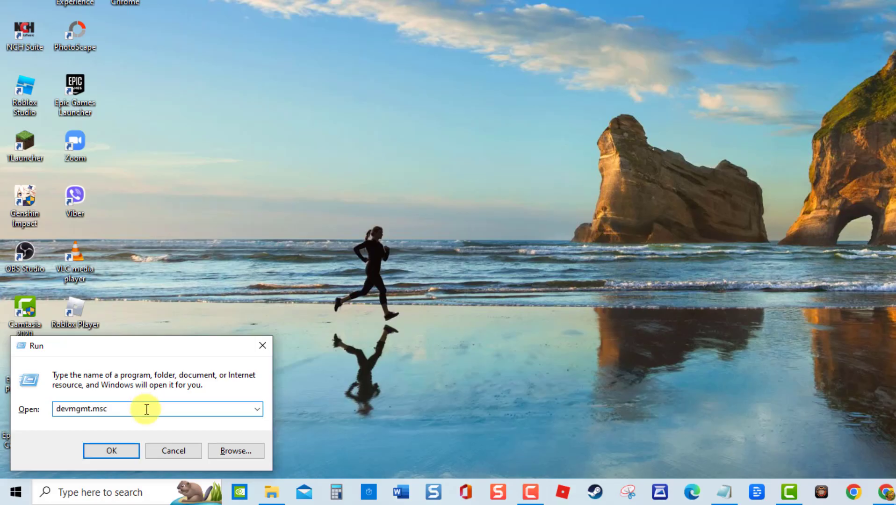
key(Return)
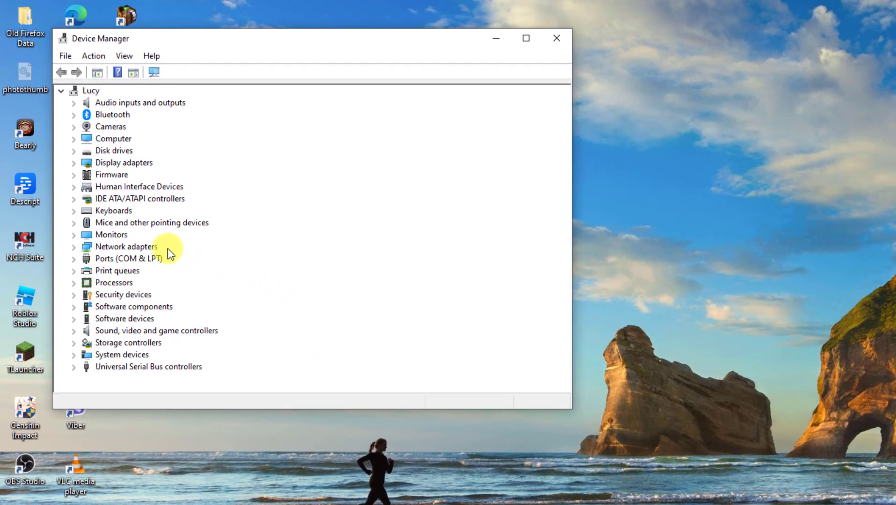
click(73, 247)
right_click(125, 284)
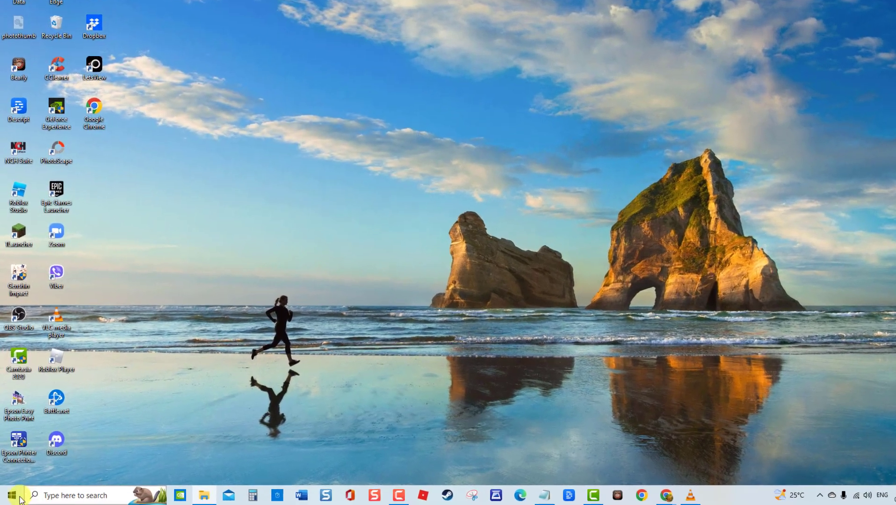
Bring up the Start menu's power options, then dismiss them
click(15, 496)
click(14, 475)
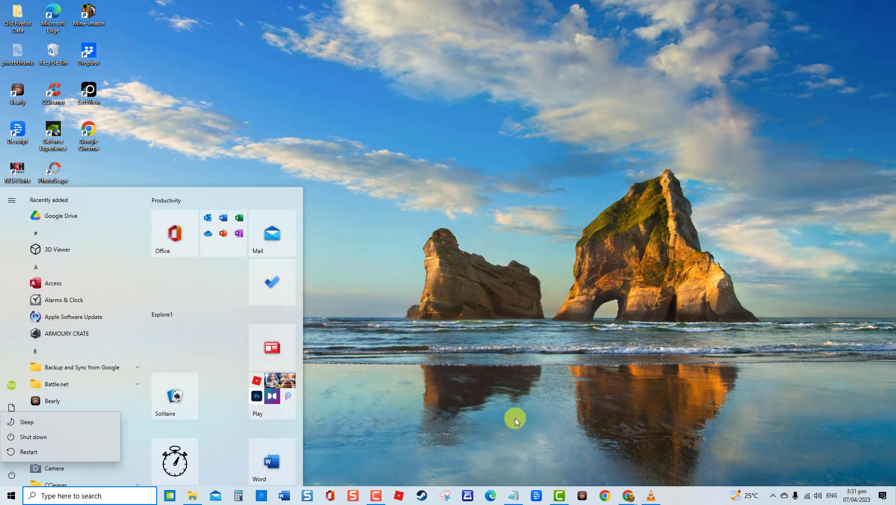
key(Escape)
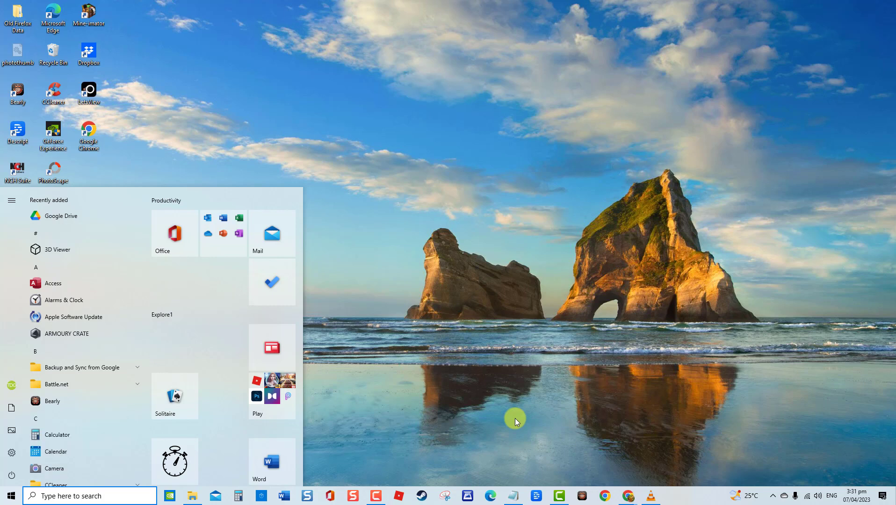
Dismiss the Start menu with Esc to return to the desktop
key(Escape)
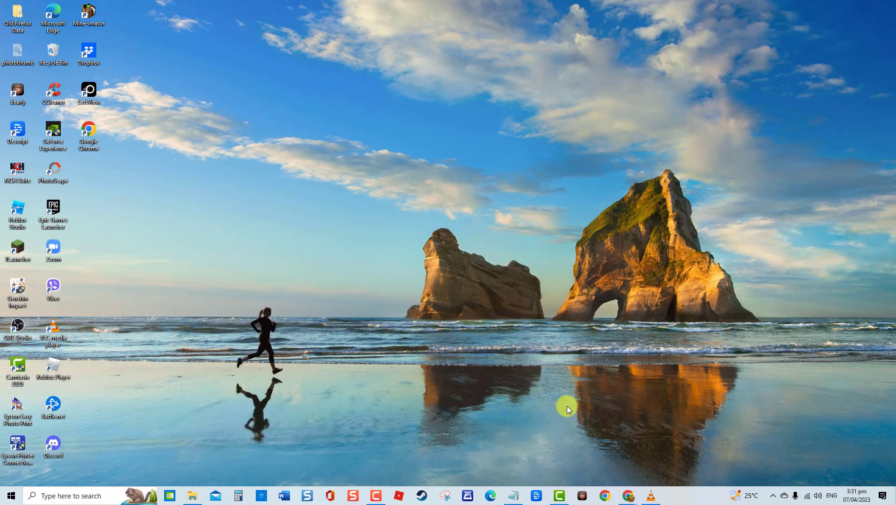